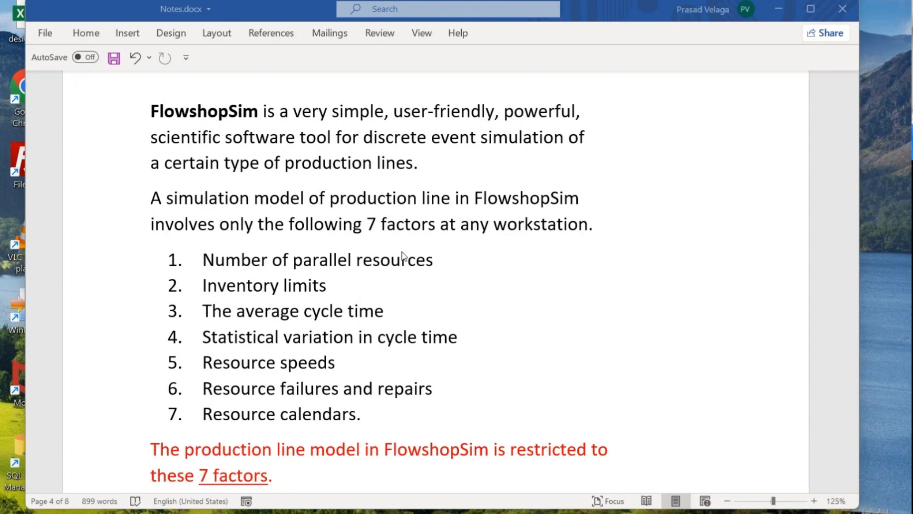
Read through the notes on FlowshopSim's modelling factors and multi-product use up to the list of production line scenarios.
scroll(487, 332, "down", 3)
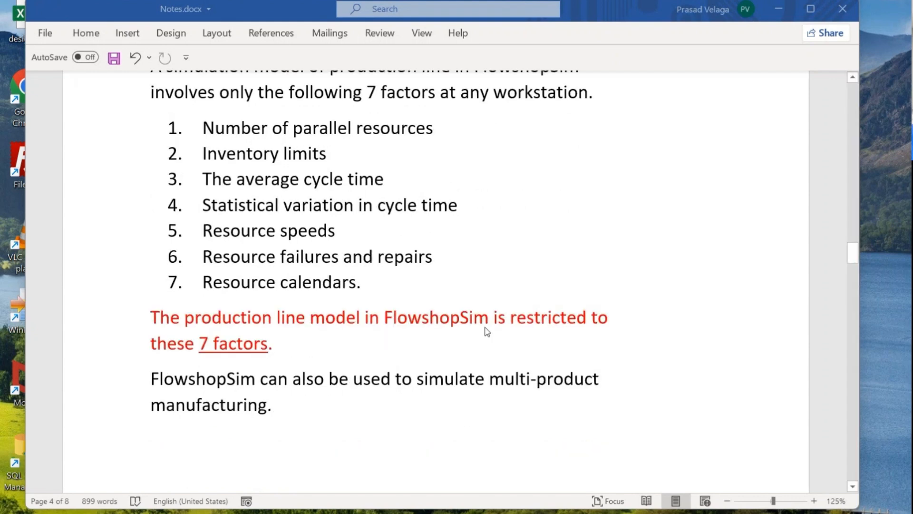
scroll(486, 331, "down", 4)
scroll(487, 331, "down", 3)
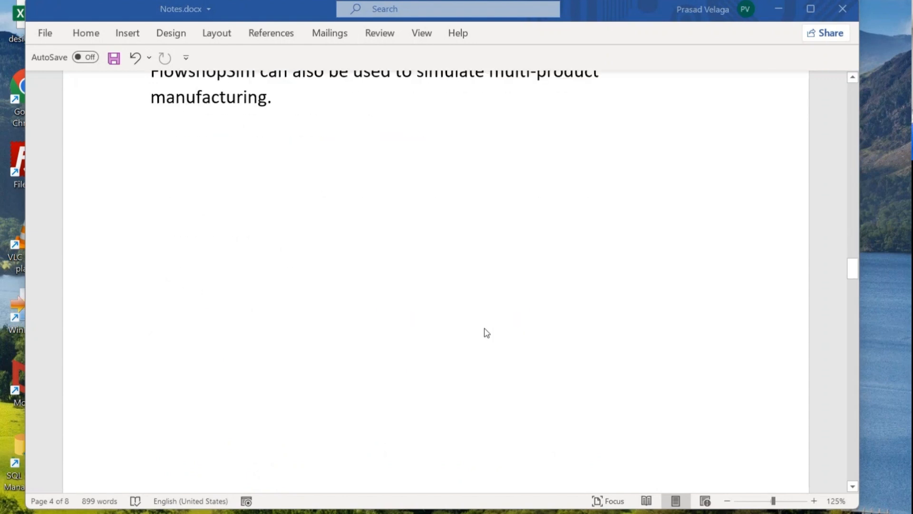
scroll(486, 332, "down", 5)
scroll(485, 333, "up", 7)
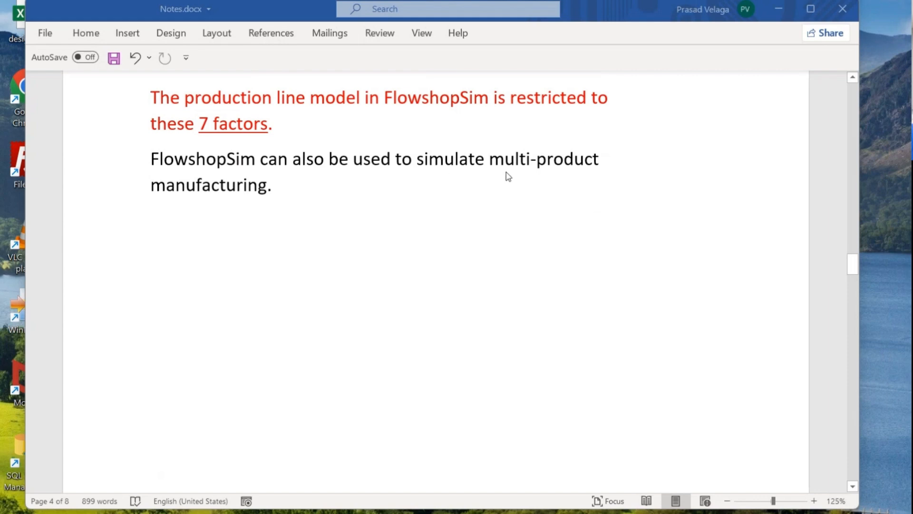
scroll(531, 226, "down", 7)
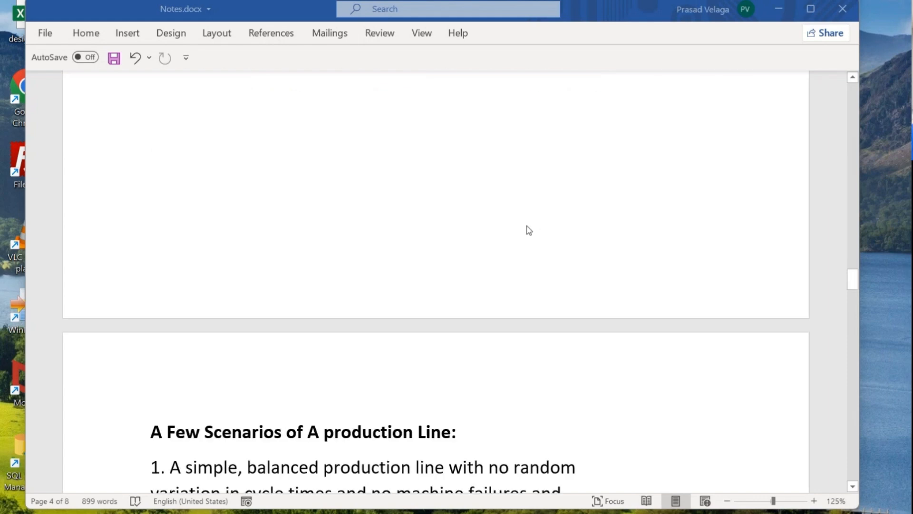
scroll(529, 231, "down", 2)
scroll(529, 231, "down", 1)
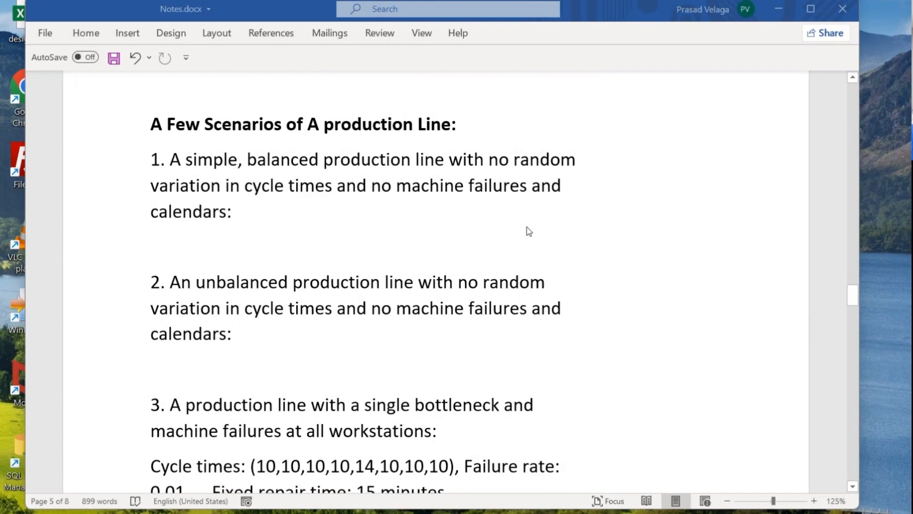
Minimize the notes document and launch FlowshopSim 2024 from the desktop.
left_click(780, 8)
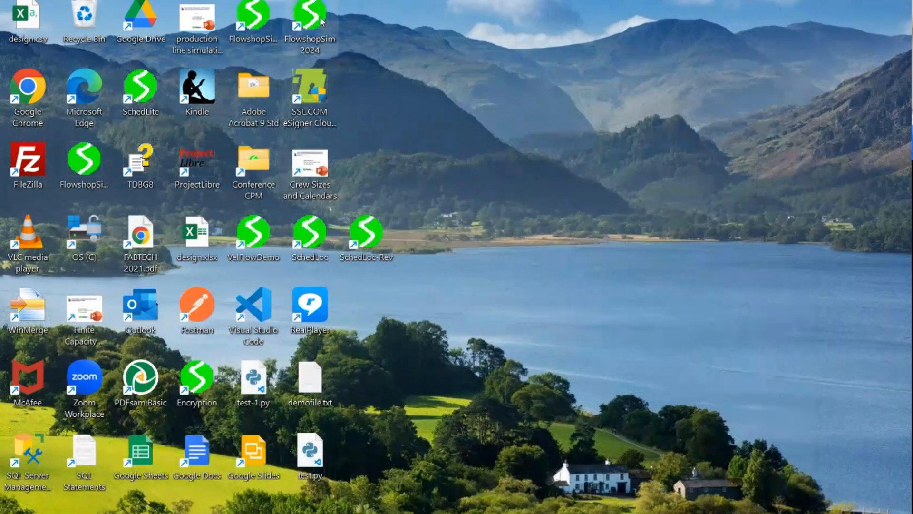
double_click(317, 19)
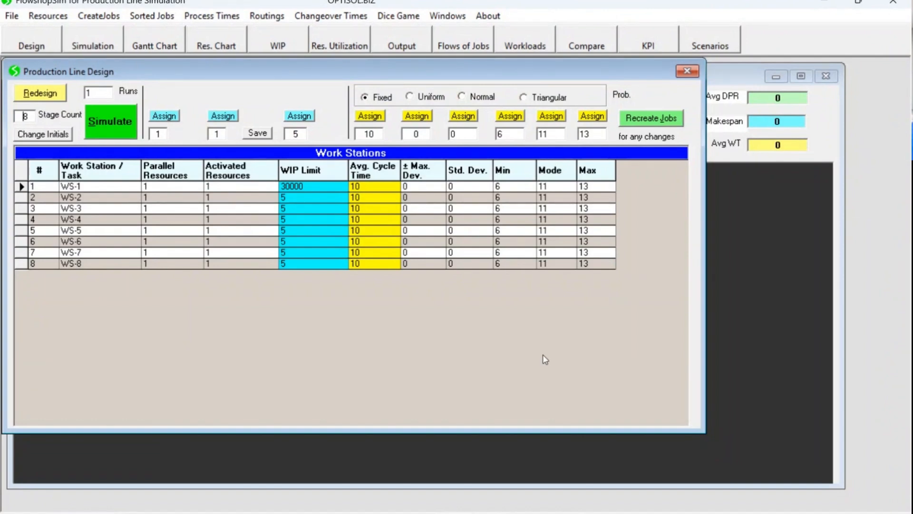
Switch to Notes.docx, highlight the description of the simple balanced line scenario, and return to FlowshopSim.
left_click(380, 418)
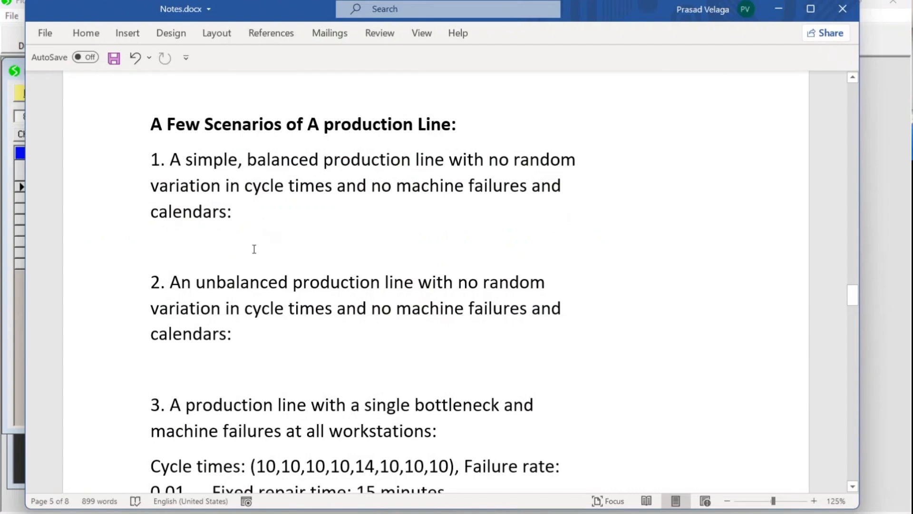
left_click_drag(172, 155, 213, 201)
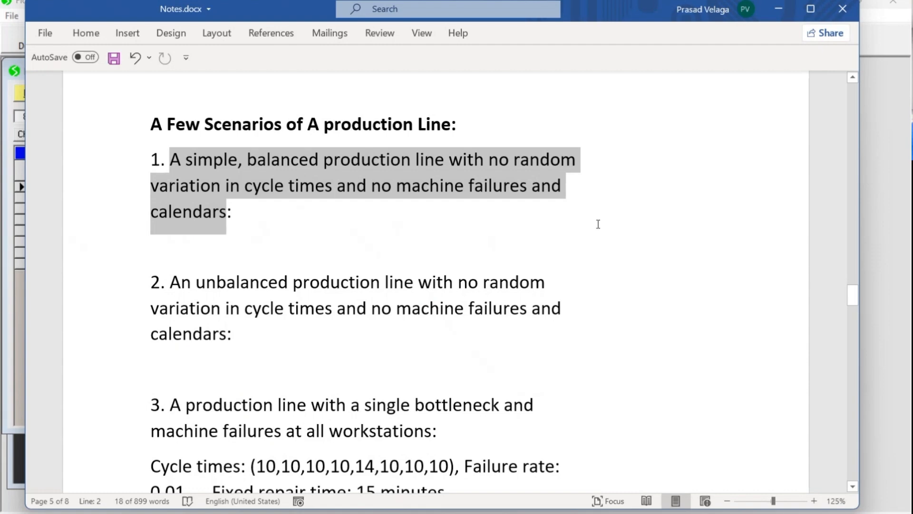
left_click(778, 8)
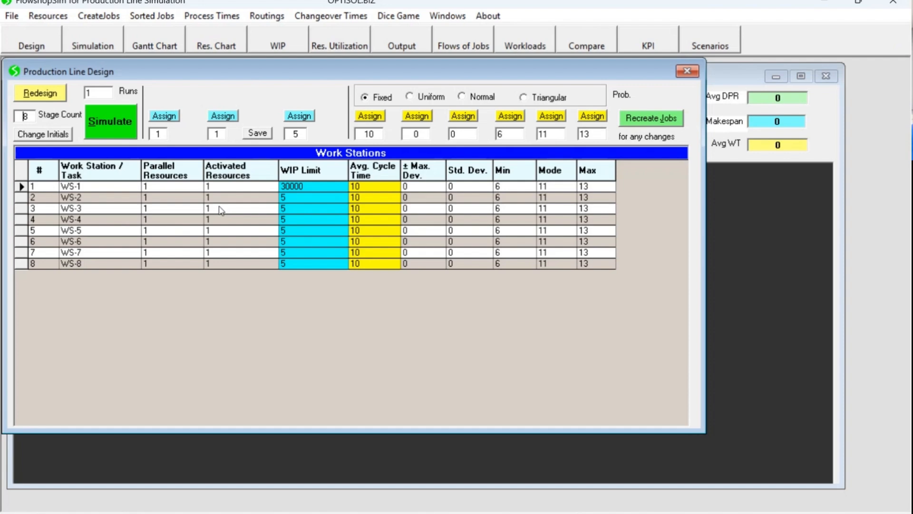
Check the WIP limit and average cycle time of WS-2 and open the resource information.
left_click(295, 199)
left_click(360, 198)
left_click(37, 18)
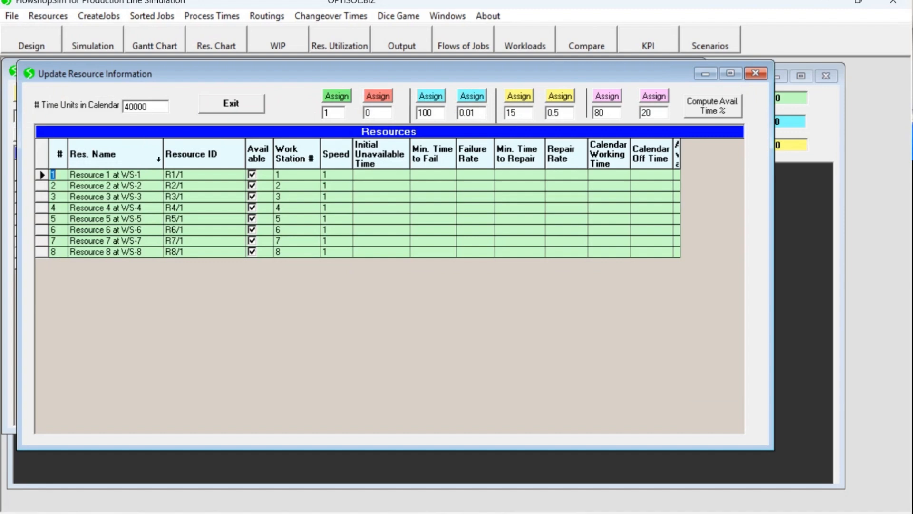
Try a speed of 0.5 for the resource at WS-2, restore it to 1, and close the resource information.
left_click(174, 186)
left_click(334, 187)
left_click(333, 186)
type(".5")
key("BackSpace")
key("BackSpace")
key("BackSpace")
type("0.5")
key("BackSpace")
key("BackSpace")
key("BackSpace")
type("1")
key("Down")
left_click(233, 106)
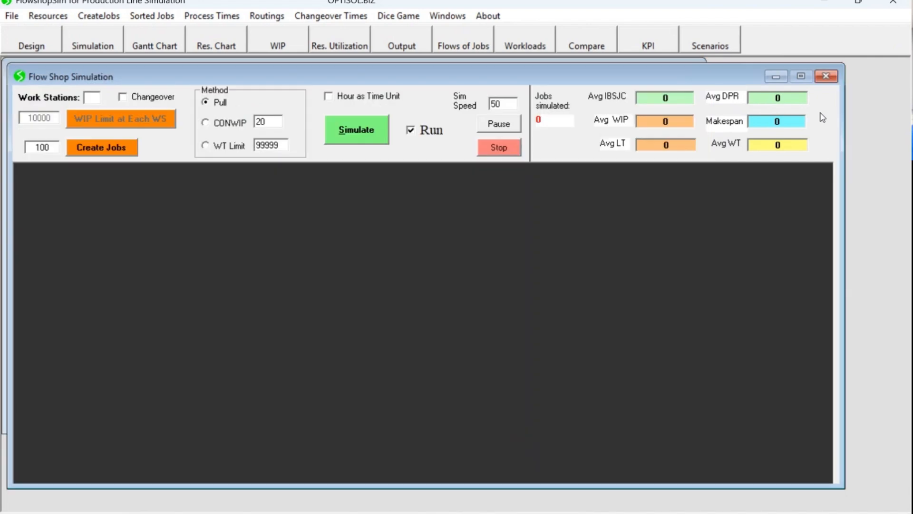
Simulate the production line from its design with the Run option off, and turn Run on to complete the simulation.
left_click(823, 117)
left_click(410, 130)
left_click(29, 45)
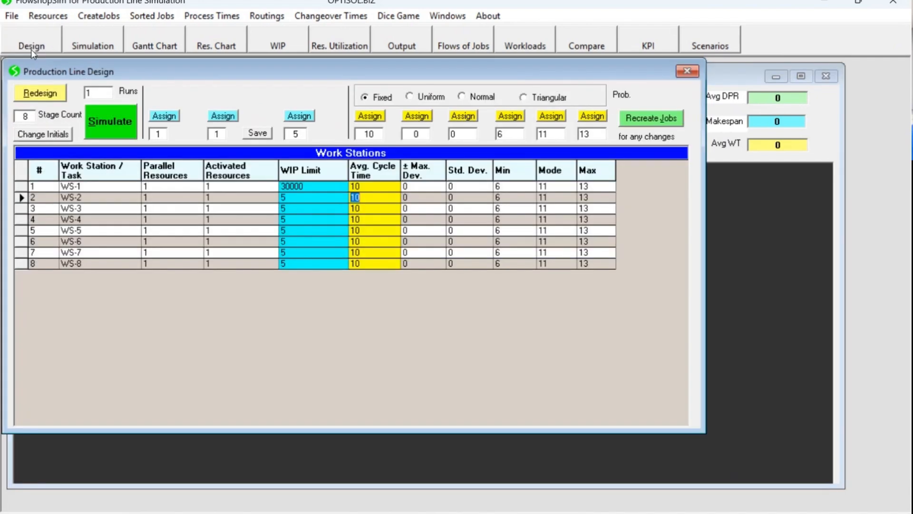
left_click(112, 122)
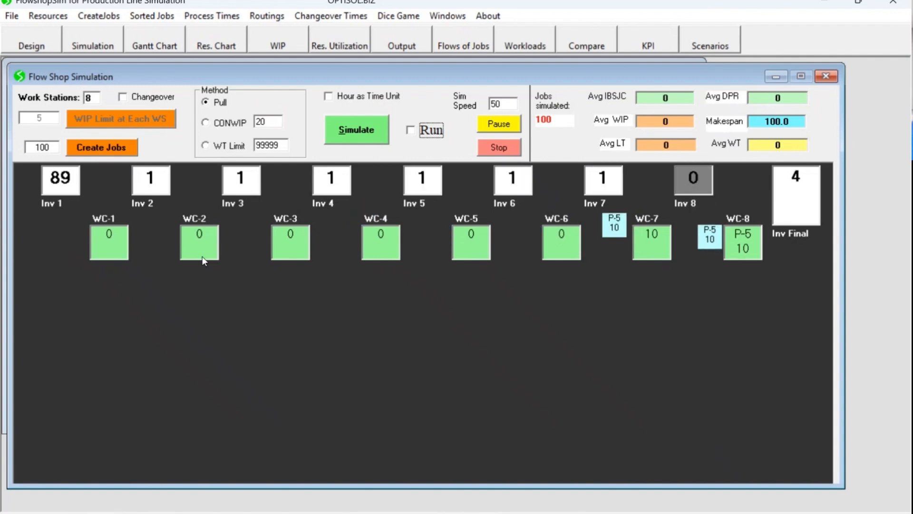
left_click(410, 130)
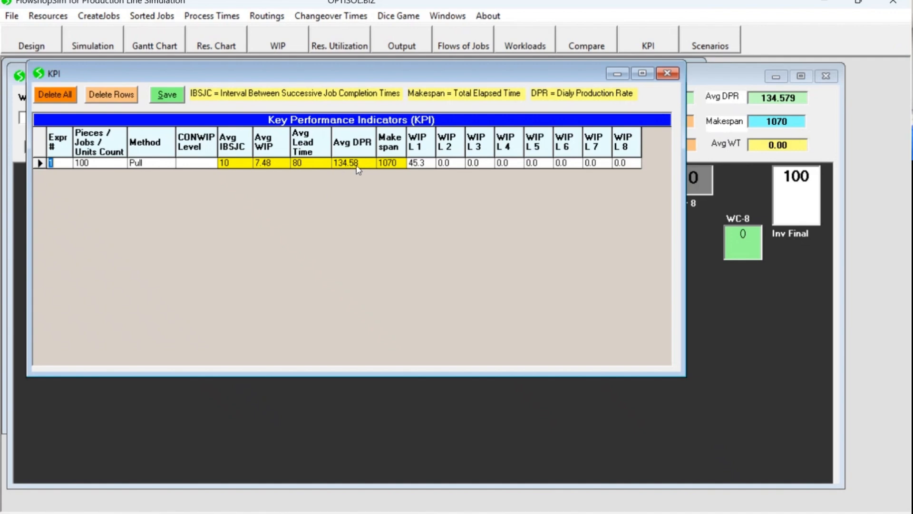
Examine the average IBSJC, average WIP and average lead time in the simulation's key performance indicators.
left_click(232, 164)
left_click(233, 164)
left_click(270, 162)
left_click(272, 162)
left_click(307, 163)
left_click(308, 163)
View the job schedule Gantt chart and the resource workload chart with job labels shown, and return to the Gantt chart.
left_click(148, 47)
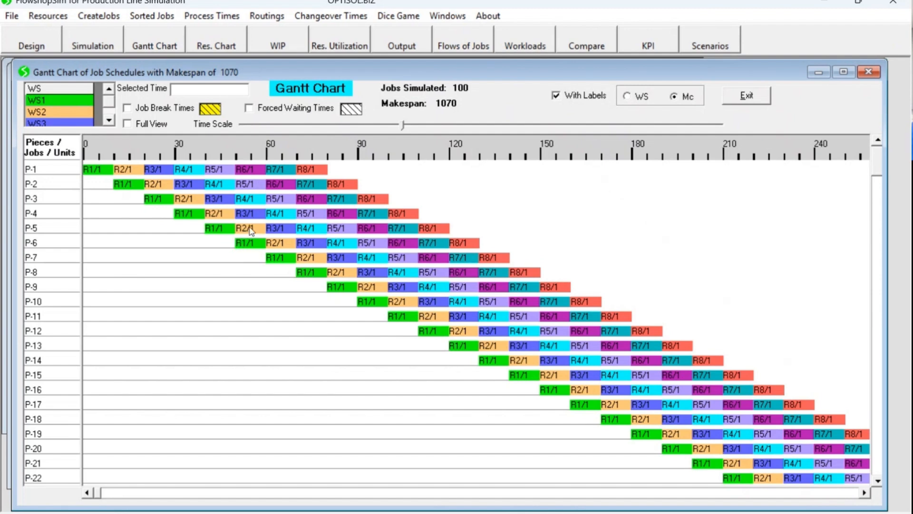
left_click(226, 46)
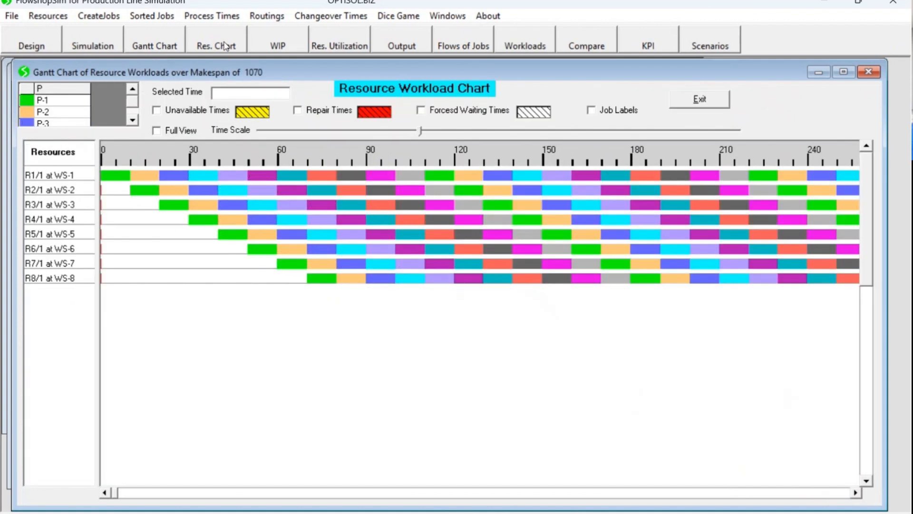
left_click(621, 111)
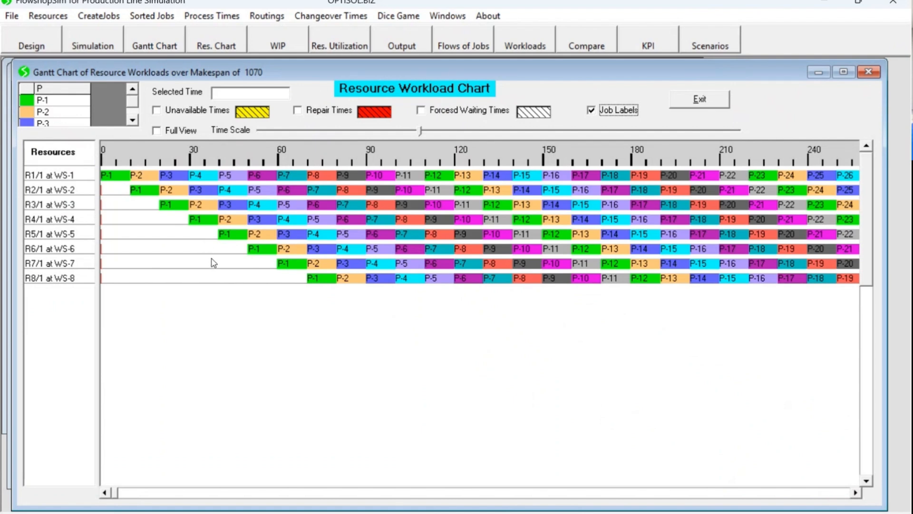
left_click(699, 100)
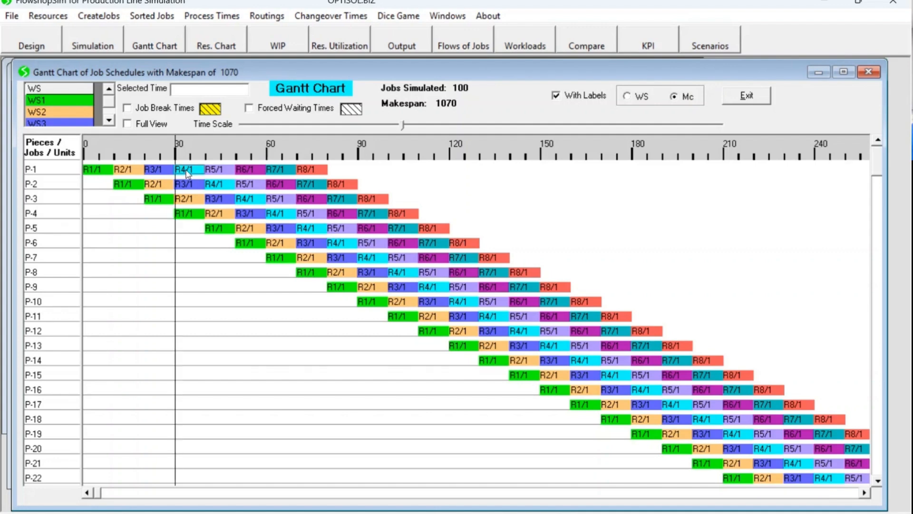
Delay job P-1 in the Gantt chart by moving its R4/1 operation to start at about 59 and R7/1 at about 105.
left_click(276, 185)
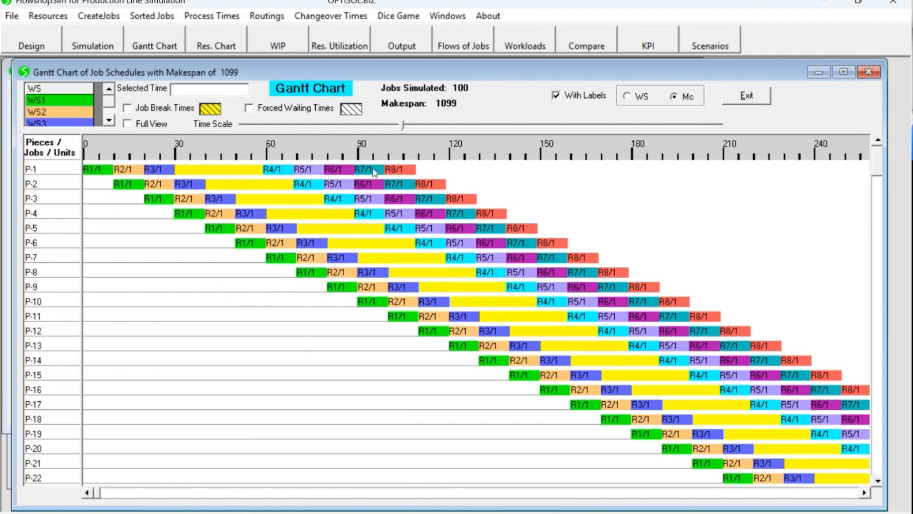
left_click_drag(373, 168, 423, 189)
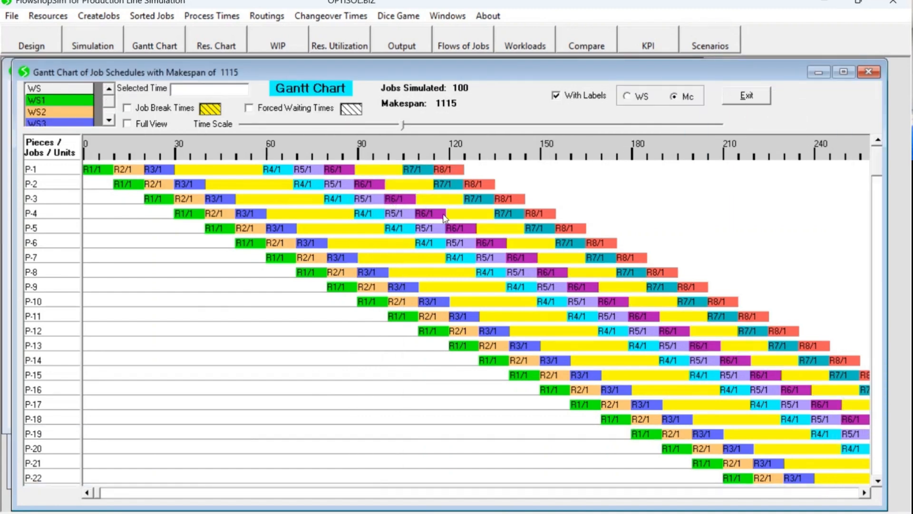